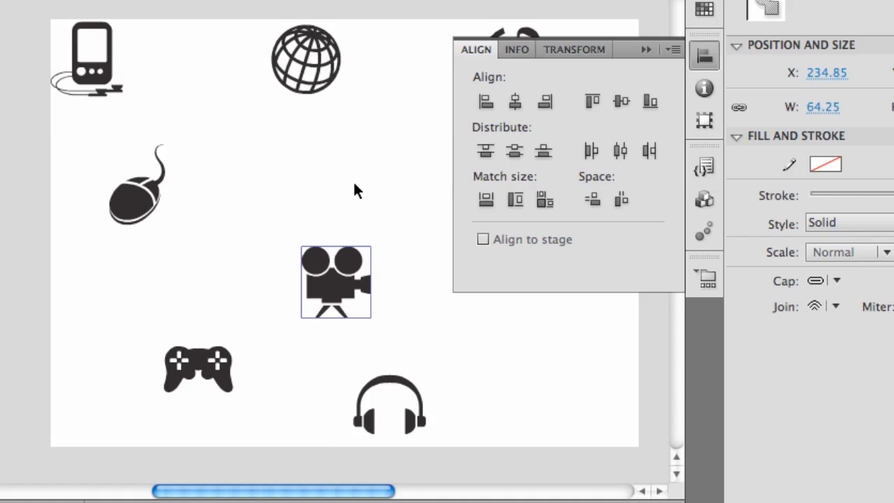
Align the handheld device, mouse and film camera icons by their left edges, and after that by their right edges.
click(187, 251)
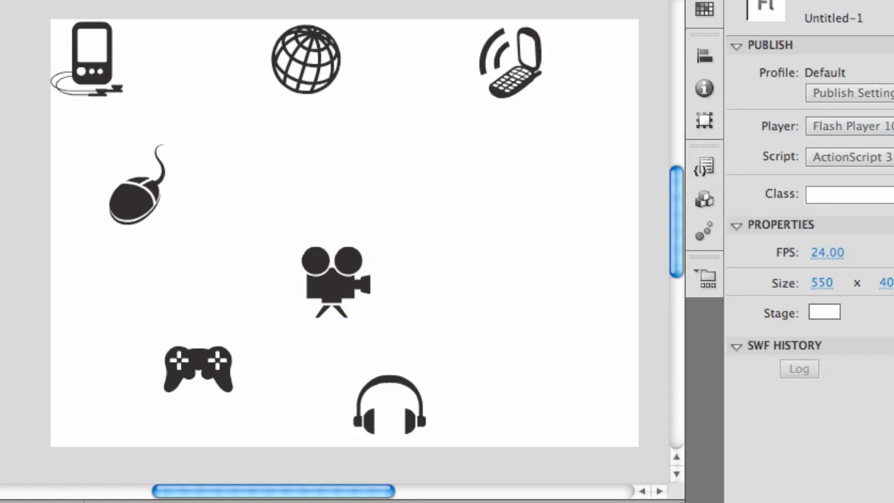
click(114, 81)
shift+click(137, 196)
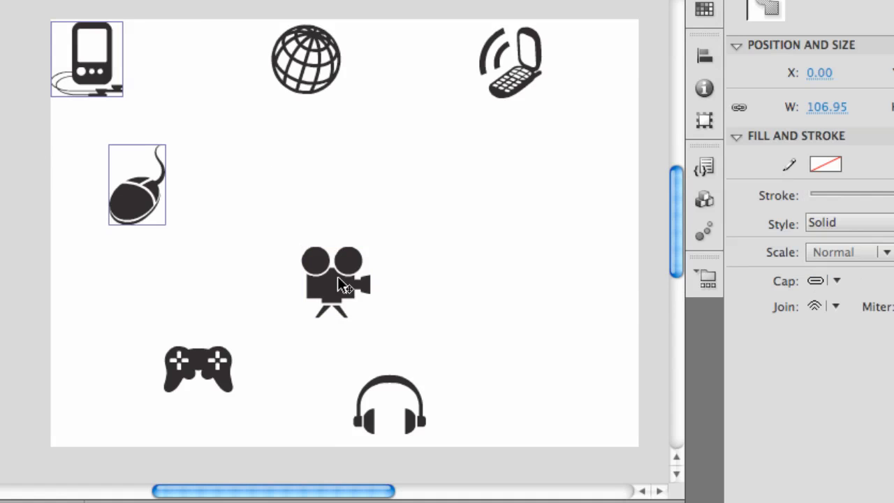
shift+click(351, 279)
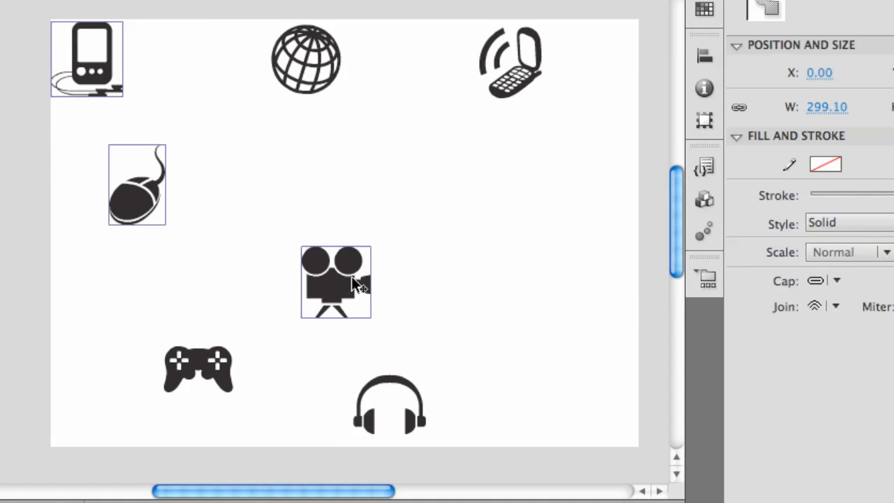
click(703, 58)
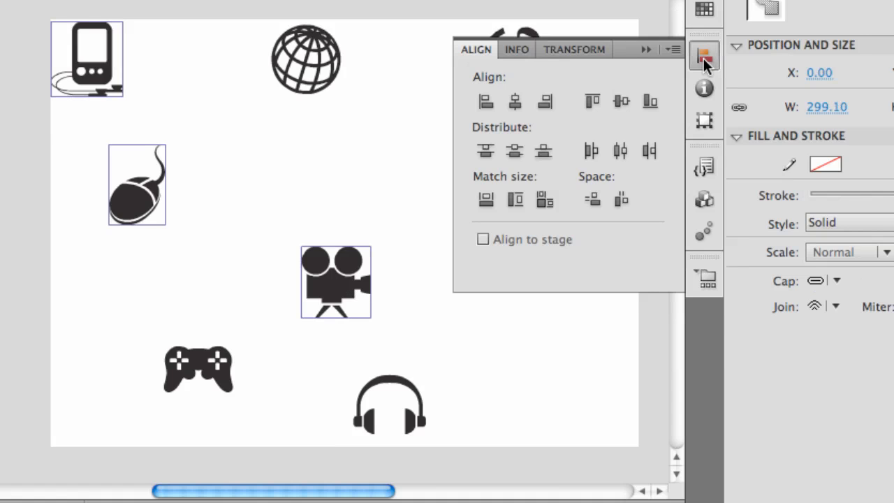
click(487, 101)
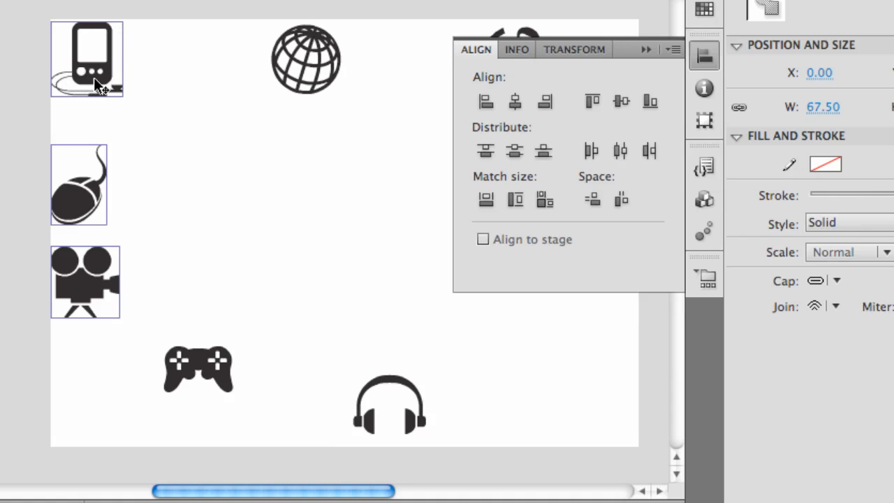
click(545, 102)
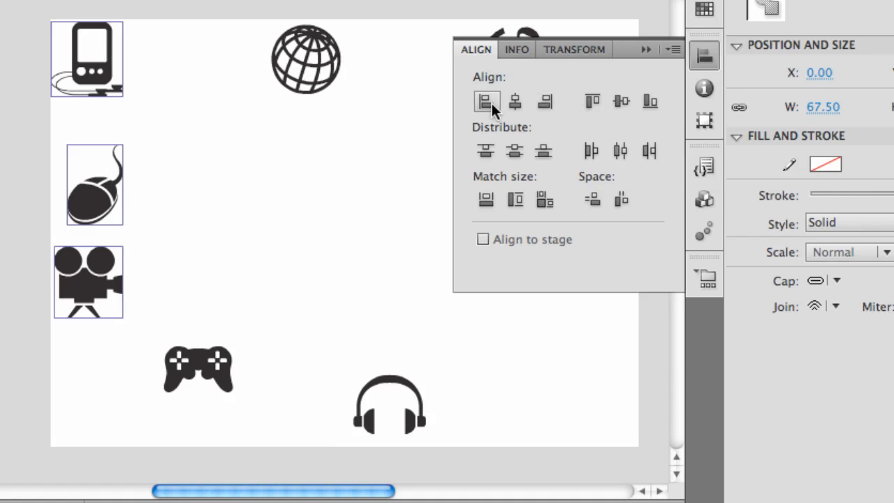
Try aligning all the icons by their horizontal centers and undo the alignment.
drag(1, 30, 550, 460)
click(703, 57)
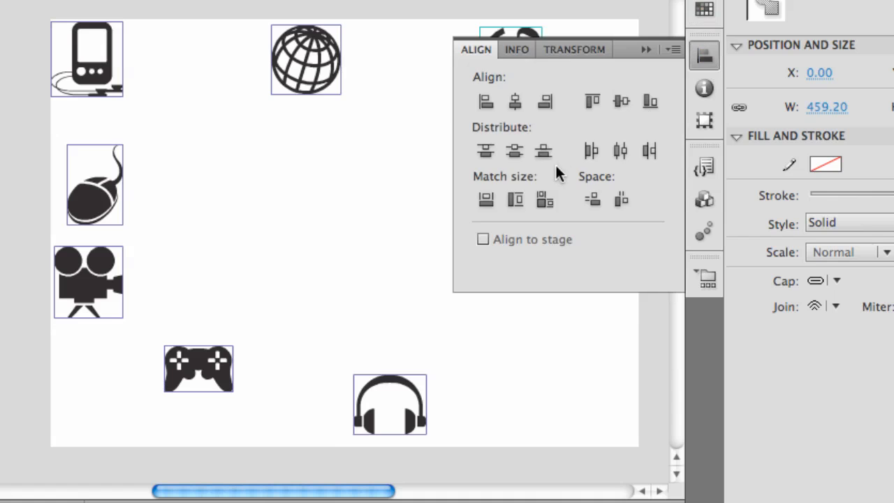
click(514, 102)
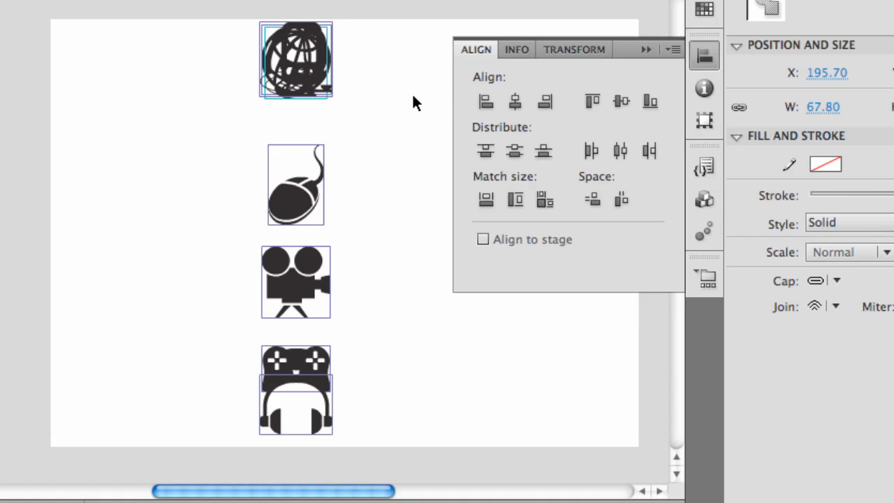
key(ctrl+z)
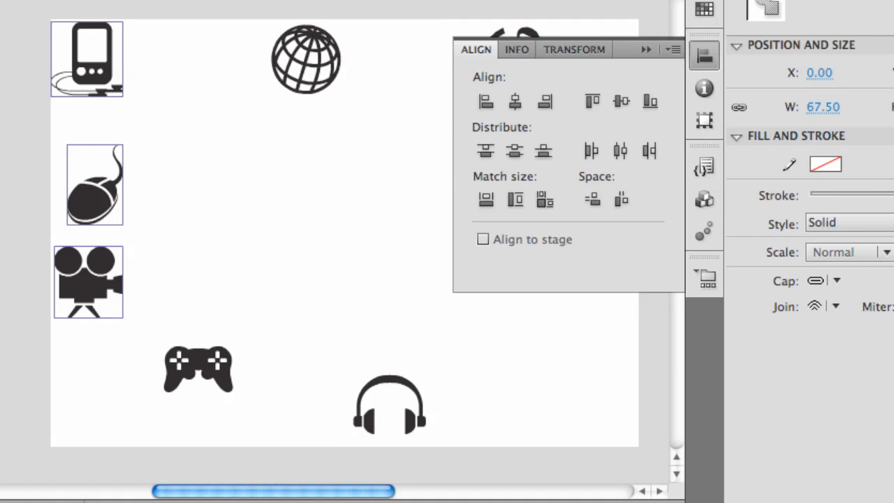
Try aligning the handheld device, mouse and film camera icons by their top edges, undo it and clear the selection.
click(21, 63)
drag(2, 83, 161, 293)
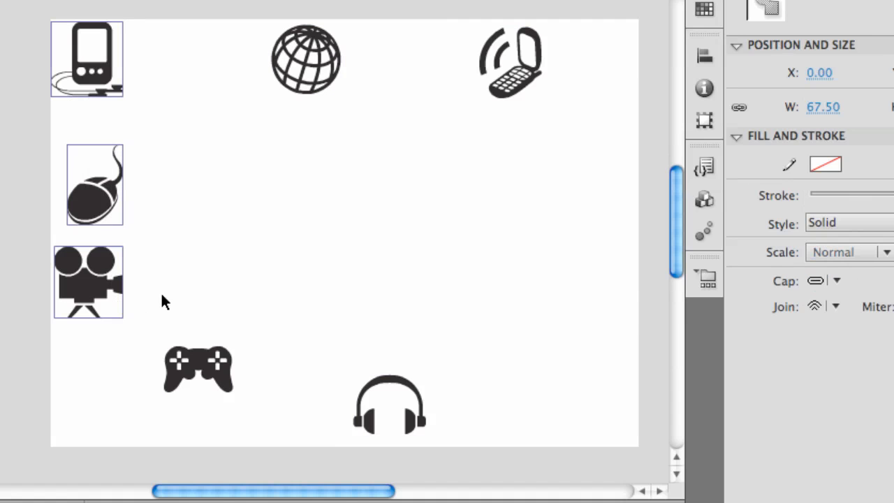
click(705, 54)
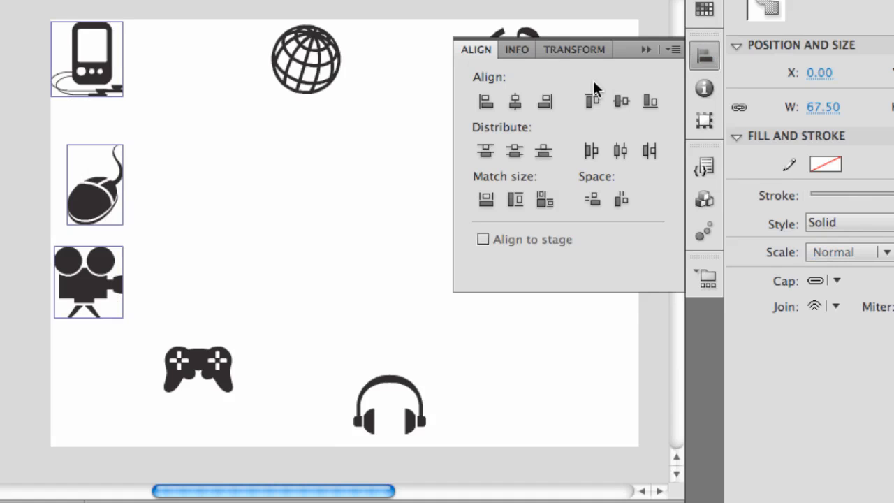
click(591, 101)
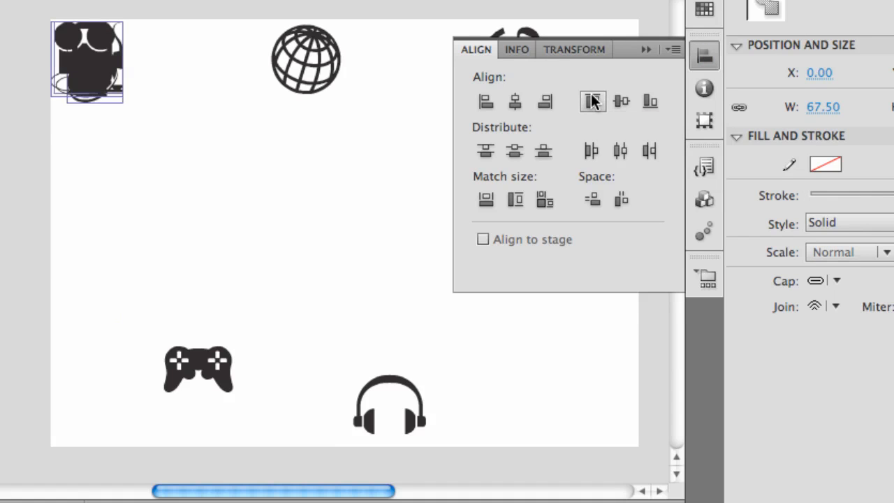
key(super+z)
click(142, 191)
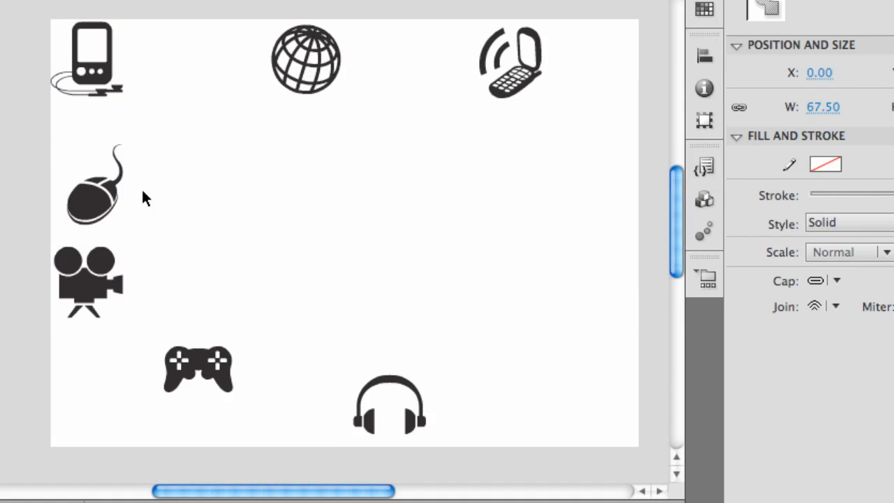
Align the handheld device, game controller and headphones icons by their bottom edges, and after that by their vertical centers.
click(107, 87)
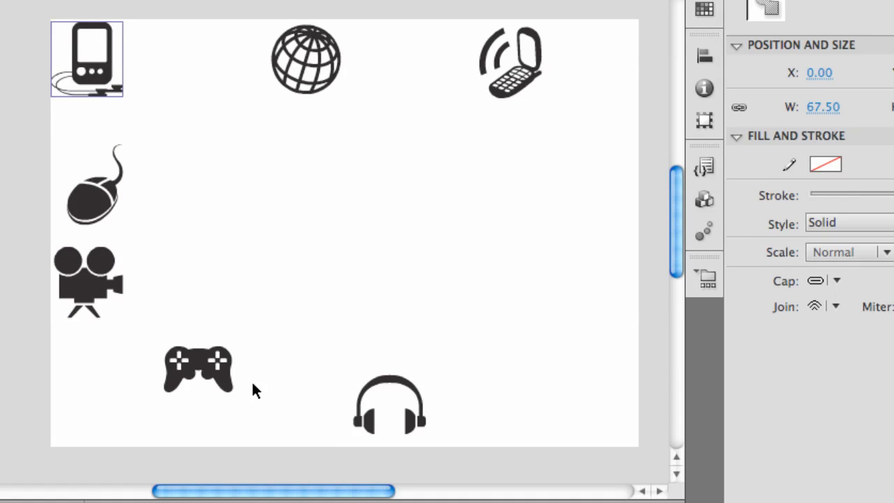
shift+click(199, 363)
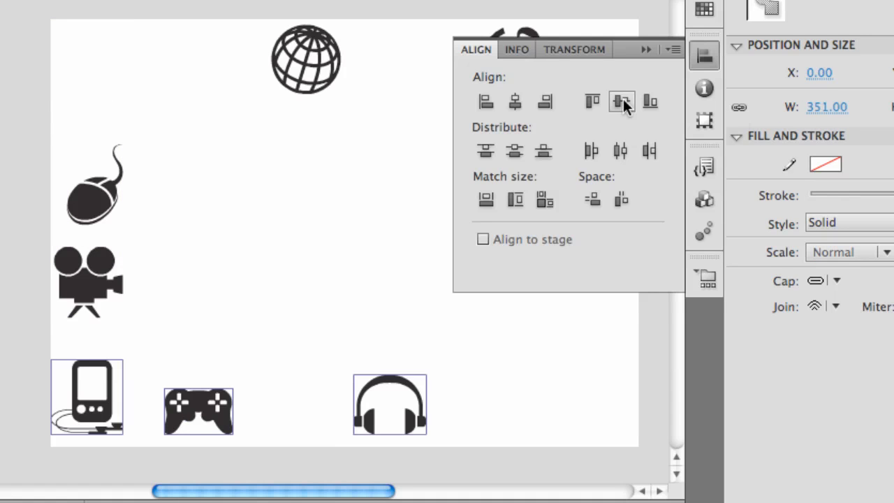
click(623, 102)
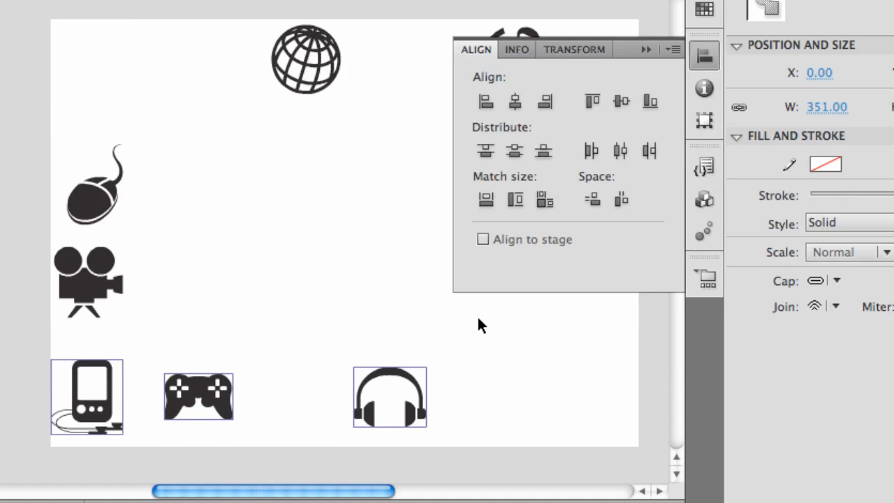
click(560, 256)
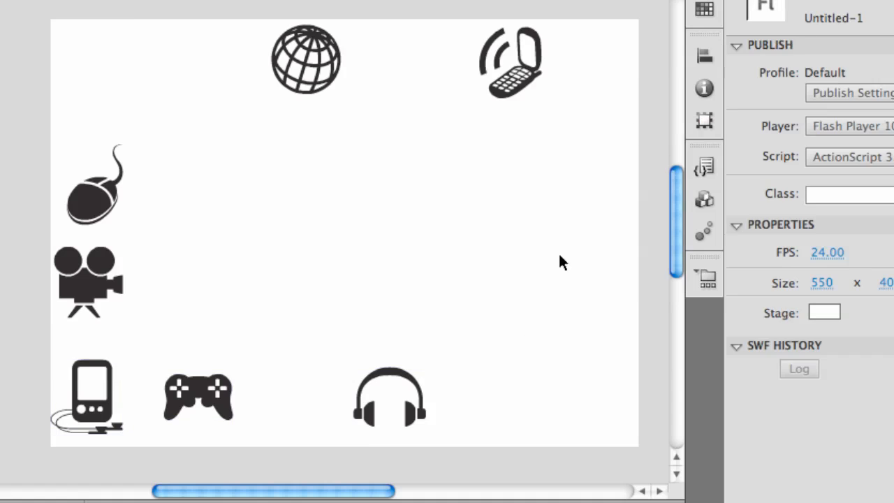
Enable Align to stage and center the globe icon horizontally and vertically on the stage.
click(703, 57)
click(510, 238)
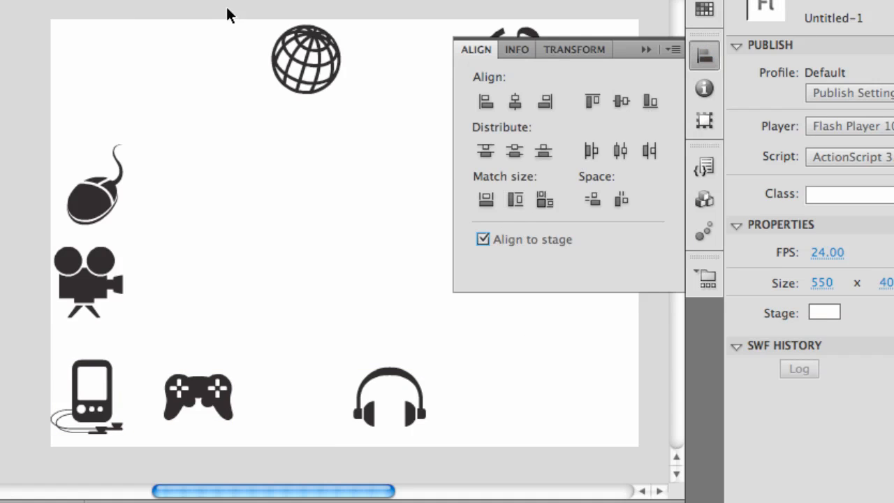
drag(220, 5, 344, 139)
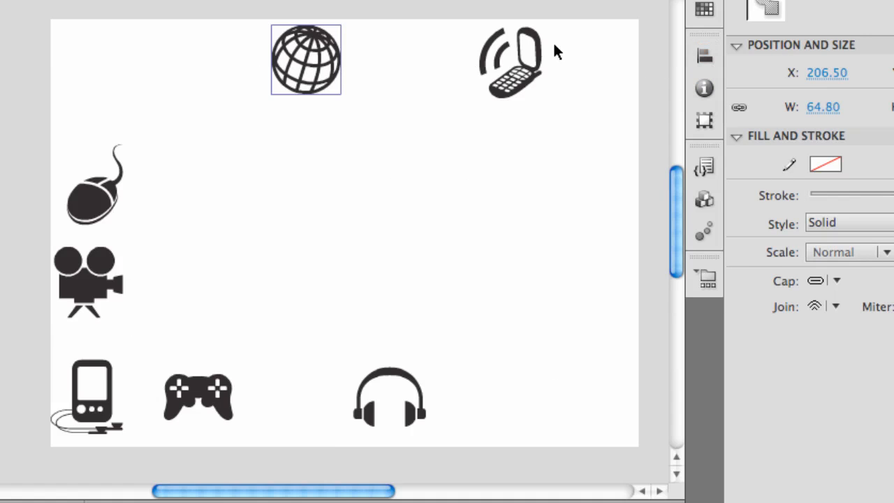
click(704, 55)
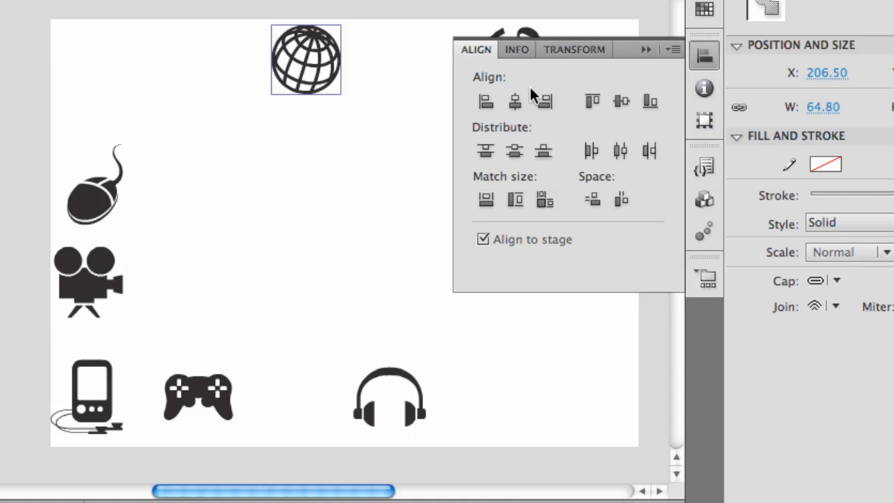
click(518, 102)
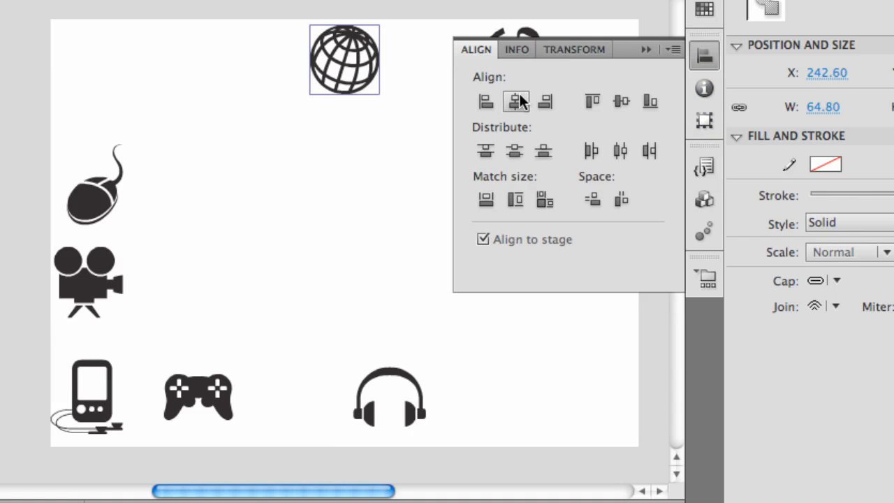
click(626, 102)
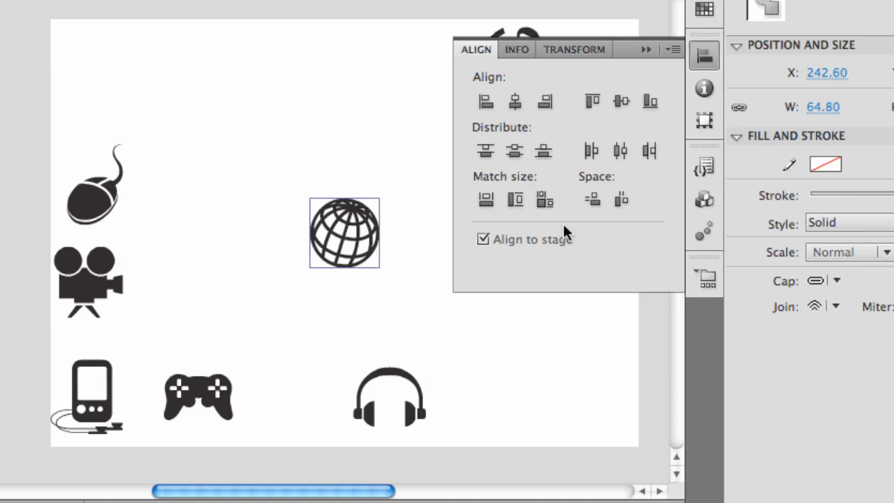
click(551, 298)
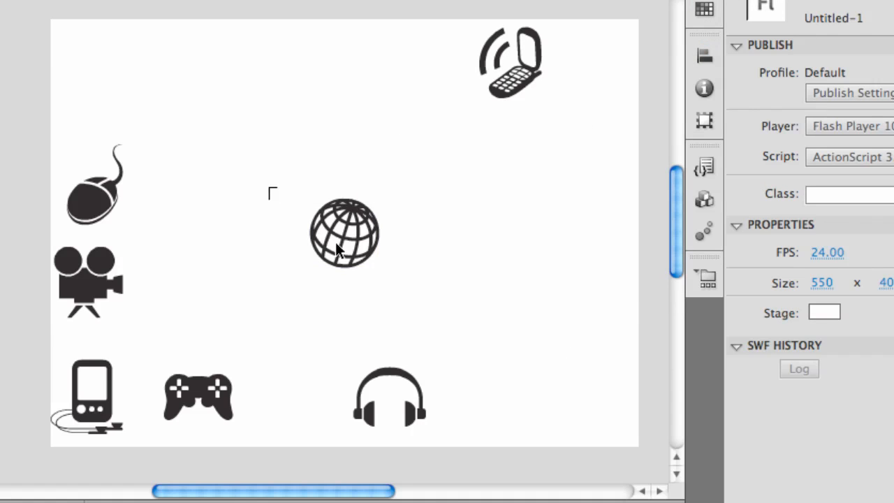
Try a width of 62.80 on the globe and undo it, and move the globe to X 166.60, Y 51.60.
drag(270, 190, 395, 276)
click(702, 89)
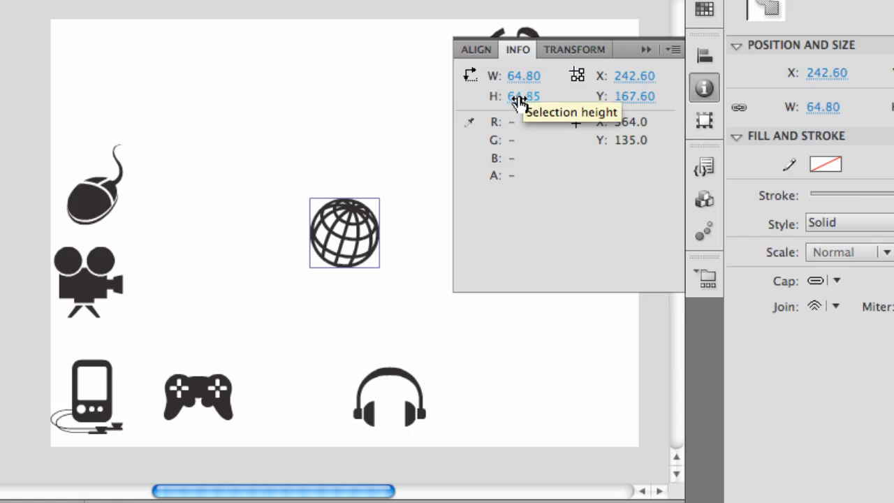
mouse_move(524, 77)
mouse_down()
mouse_move(558, 74)
mouse_move(526, 79)
mouse_up()
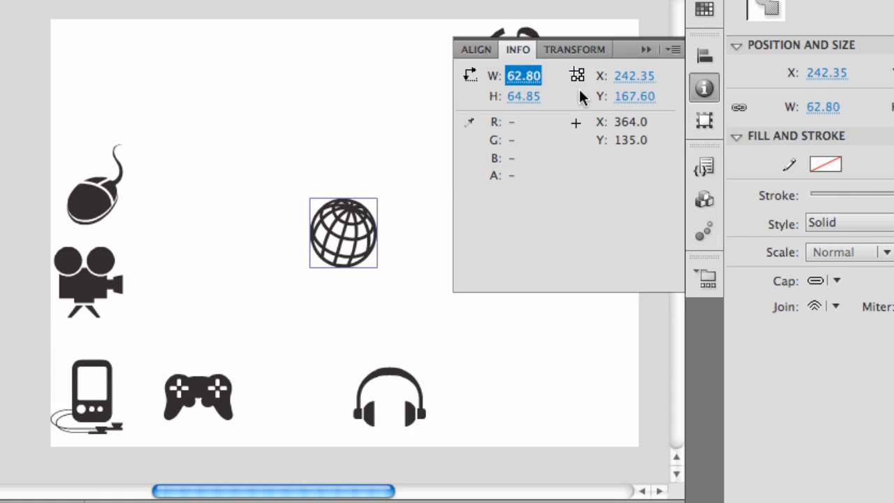
key(super+z)
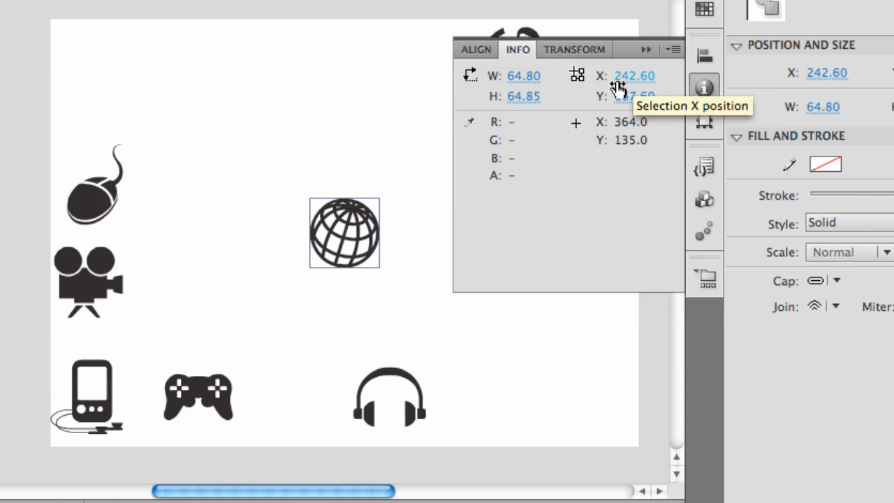
drag(647, 81, 512, 98)
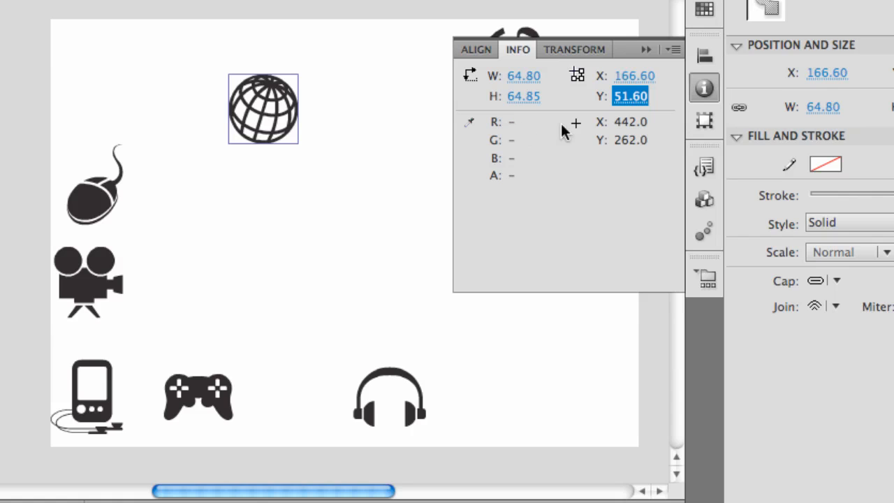
Scale the globe to -28.4% in width and height, and unlink the proportional scaling constraint.
click(566, 52)
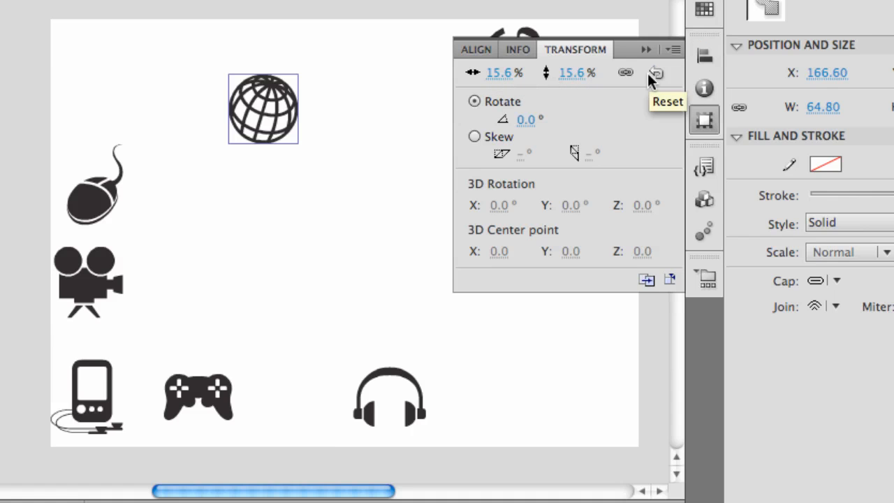
click(520, 74)
text(-7.4)
key(Return)
mouse_move(472, 75)
mouse_down()
mouse_move(451, 78)
mouse_move(483, 77)
mouse_move(465, 78)
mouse_up()
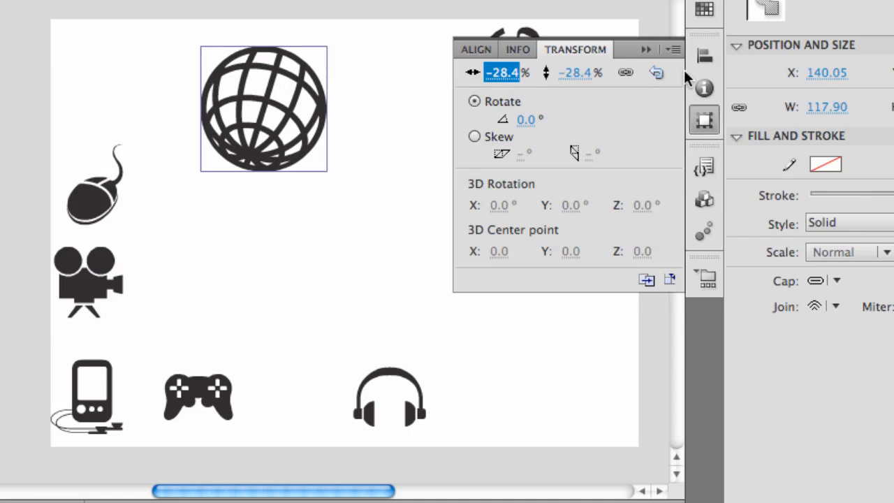
click(625, 73)
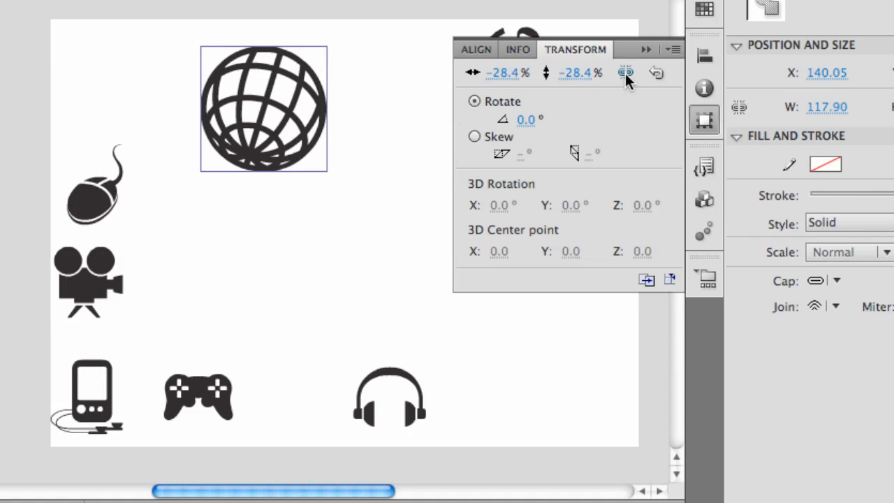
click(625, 72)
mouse_move(509, 81)
mouse_down()
mouse_move(521, 81)
mouse_move(511, 80)
mouse_up()
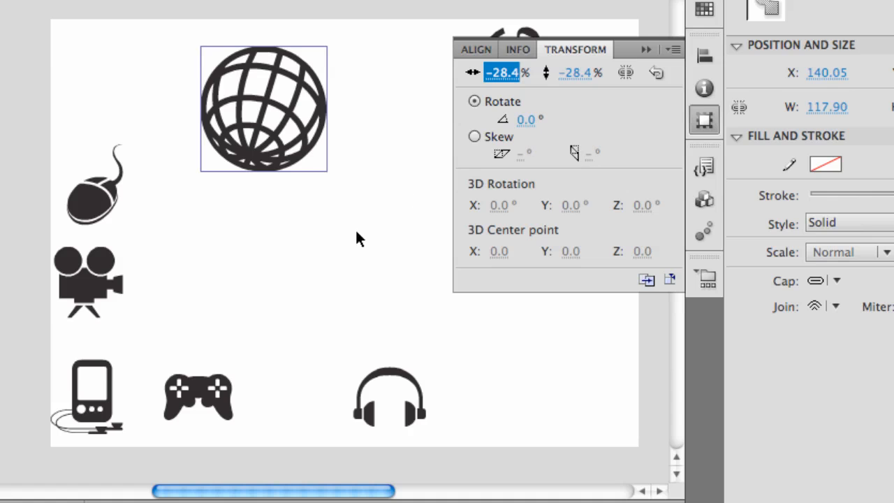
Try rotating the globe slightly clockwise with Free Transform and undo the rotation.
key(q)
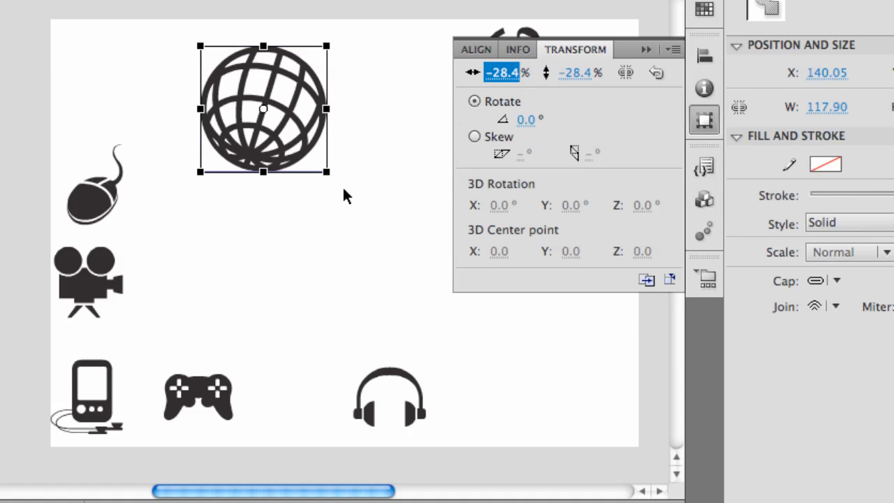
drag(340, 187, 354, 229)
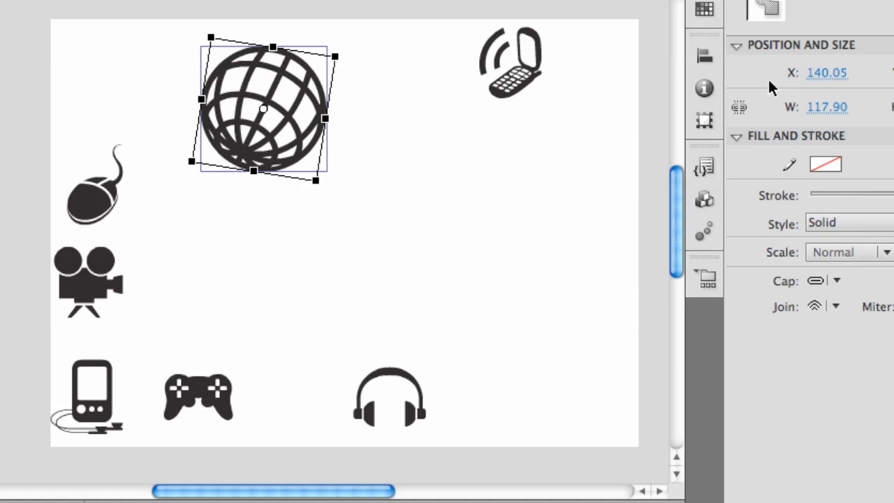
key(super+z)
Set the globe icon's rotation to an exact angle of 45 degrees.
click(710, 89)
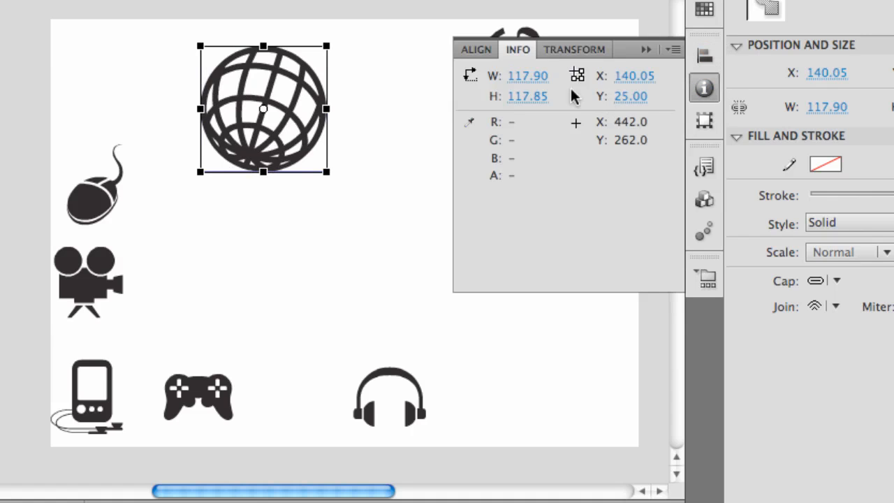
click(563, 51)
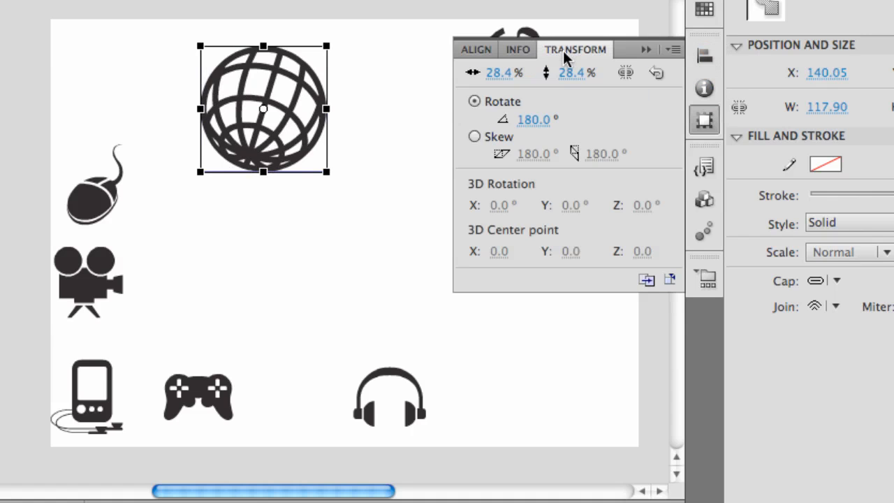
click(534, 119)
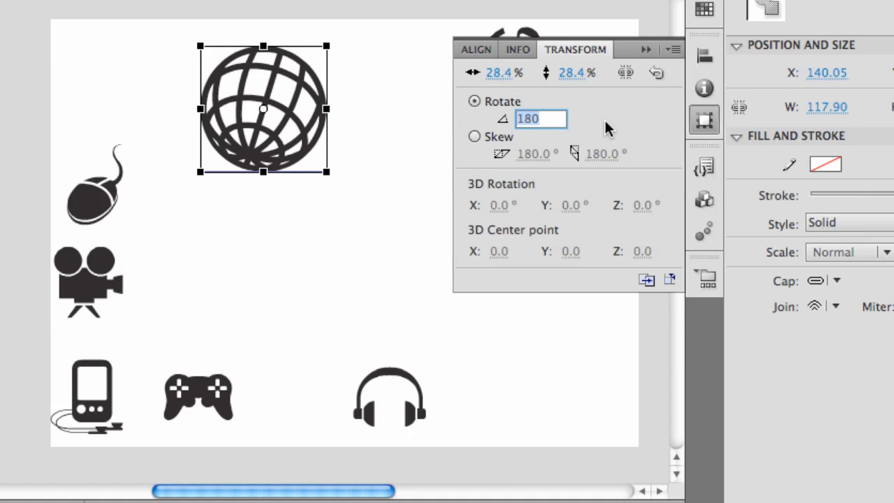
text(45)
key(Return)
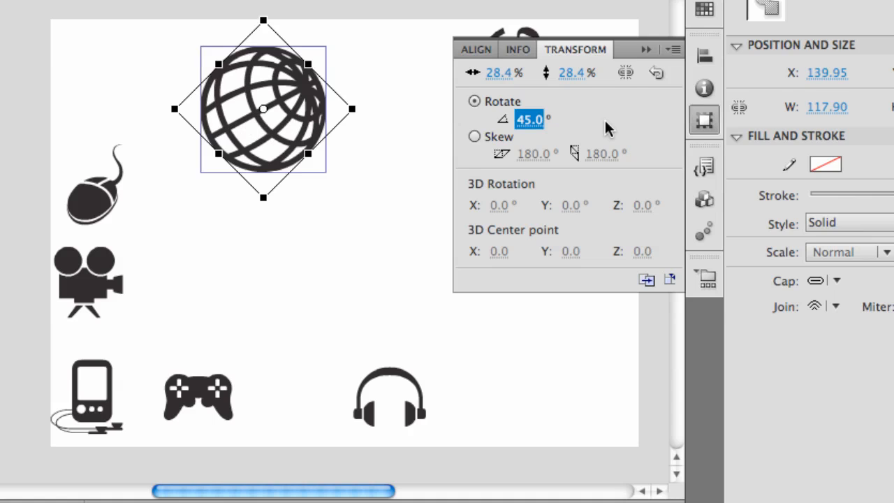
Set the globe's rotation to 91 degrees and skew it horizontally to 75 degrees.
click(529, 119)
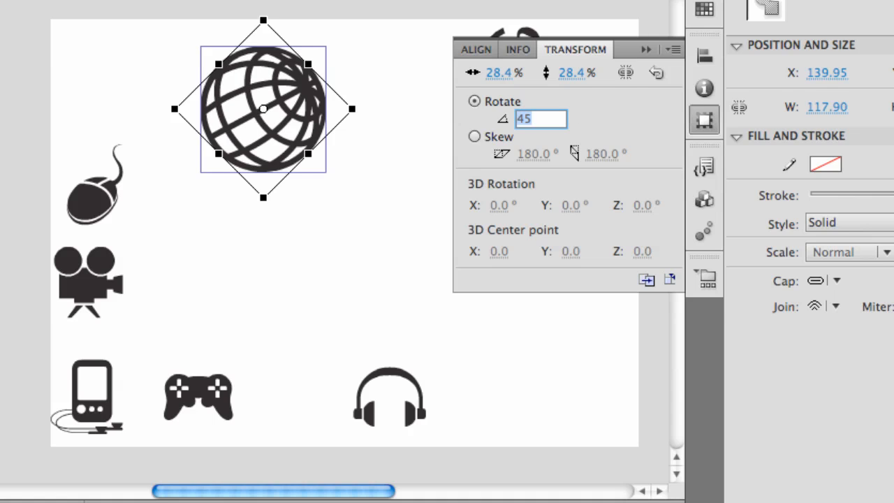
text(91)
key(Return)
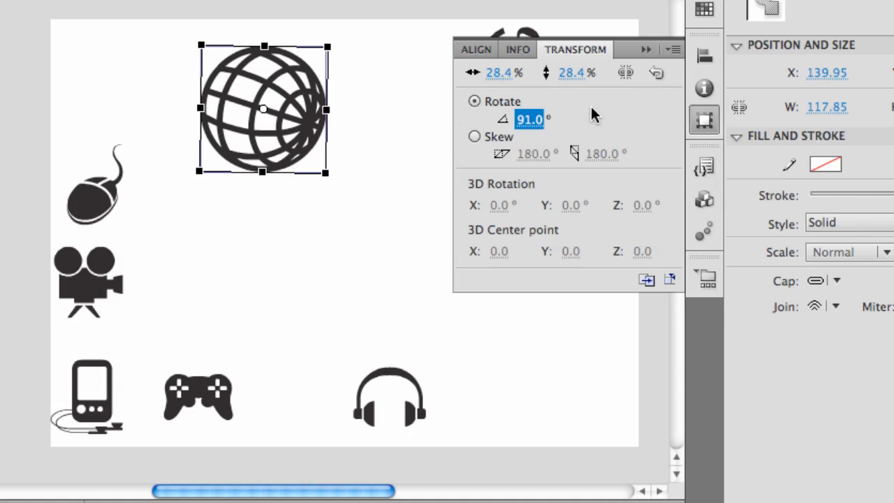
click(474, 136)
drag(529, 158, 548, 188)
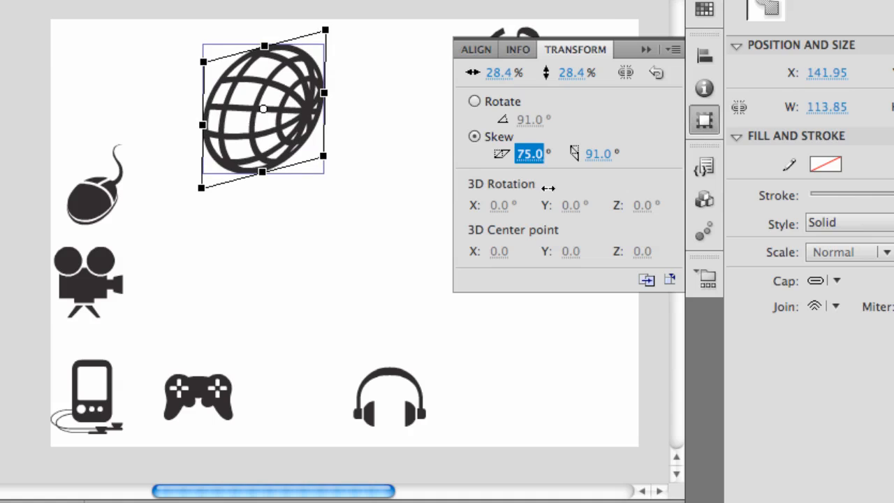
Look over the available components and motion presets, and return to the code snippets categories.
click(705, 163)
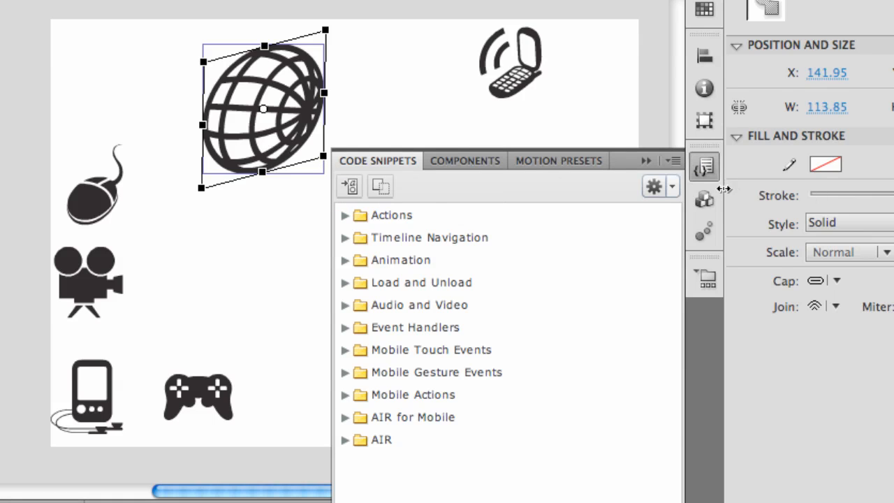
click(707, 200)
click(701, 243)
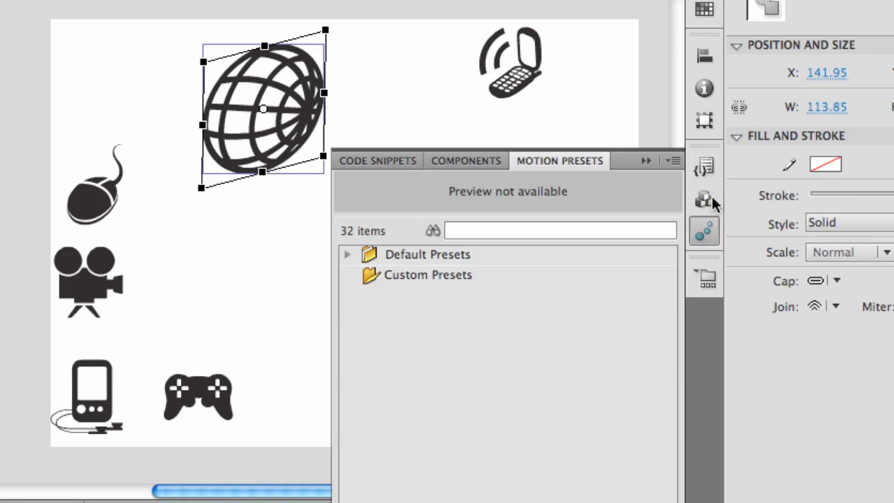
click(712, 165)
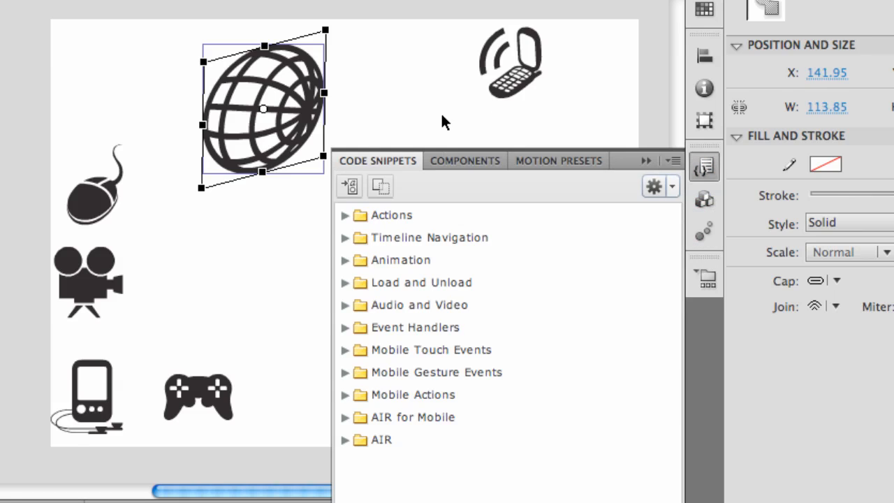